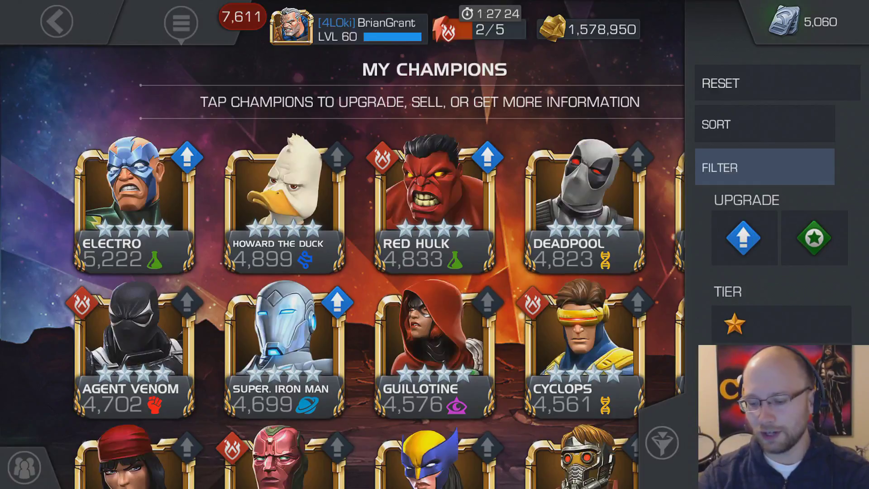
Close the filter options and look through the whole champion roster down to The Hood
key("Escape")
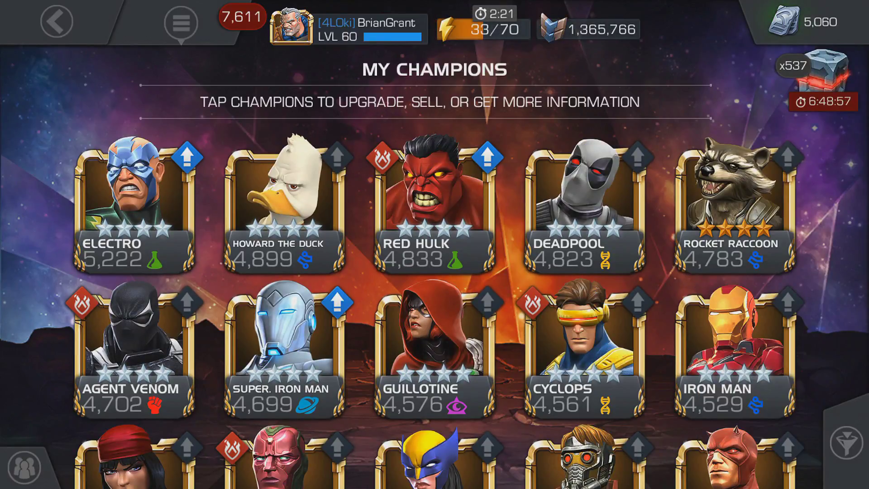
scroll(434, 303, "down", 1)
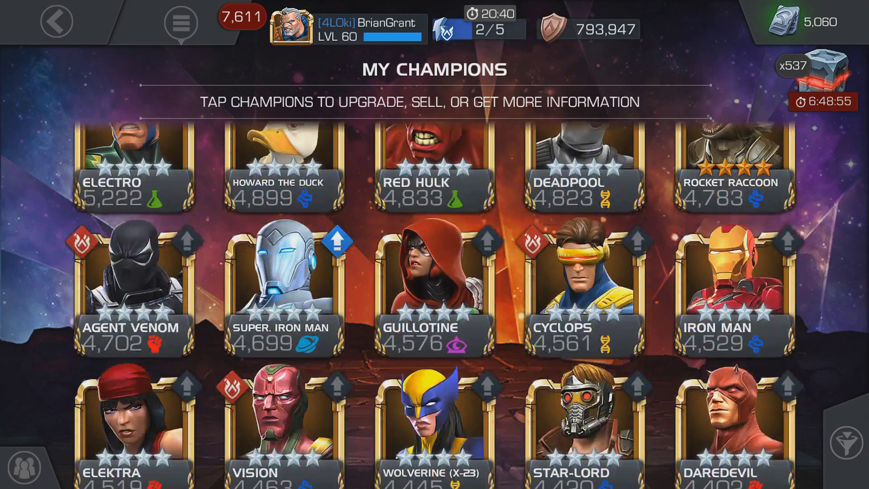
scroll(435, 303, "down", 4)
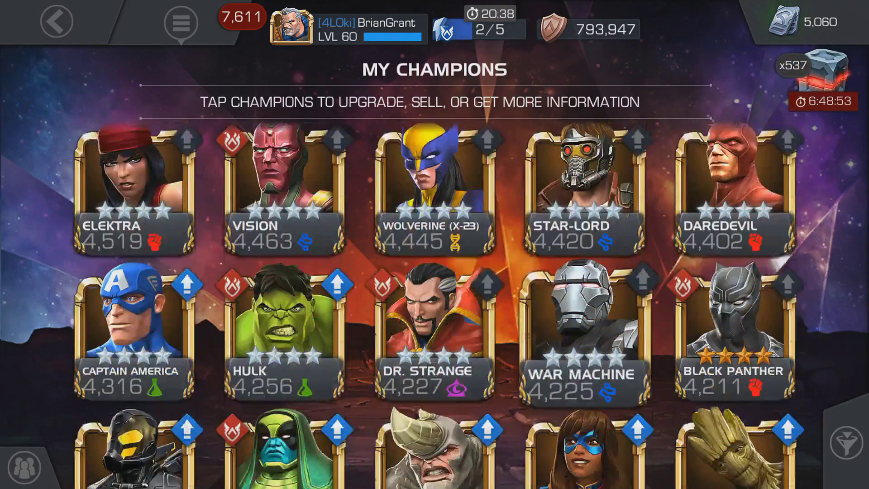
scroll(434, 304, "down", 5)
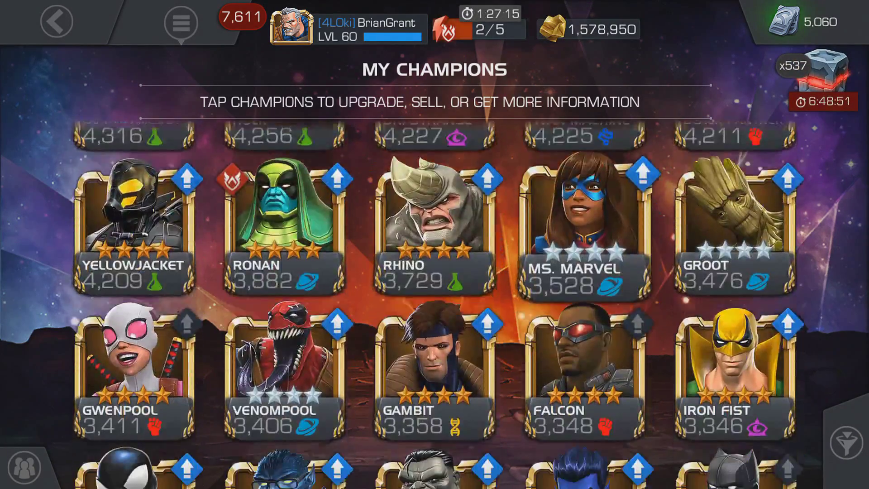
scroll(434, 303, "down", 4)
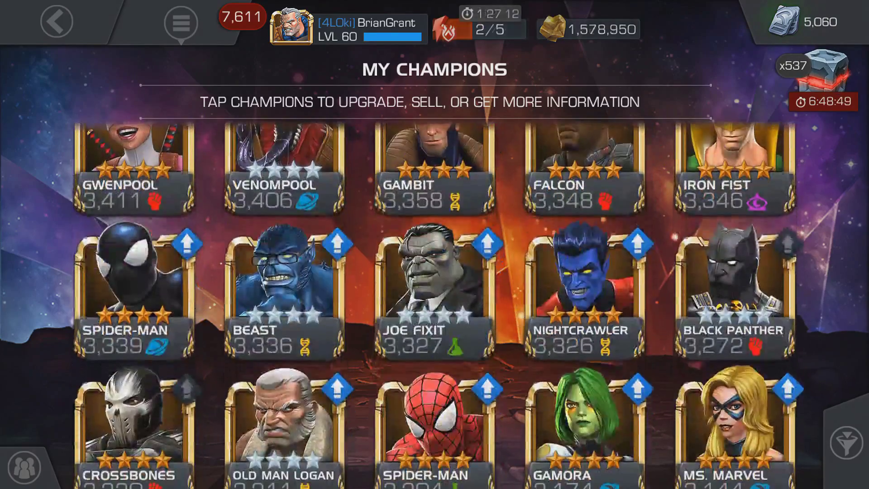
scroll(435, 303, "down", 6)
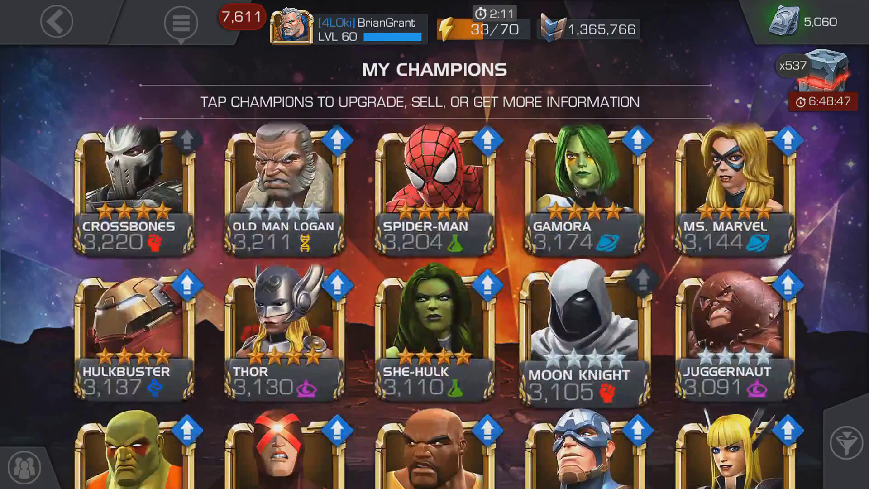
scroll(435, 304, "down", 5)
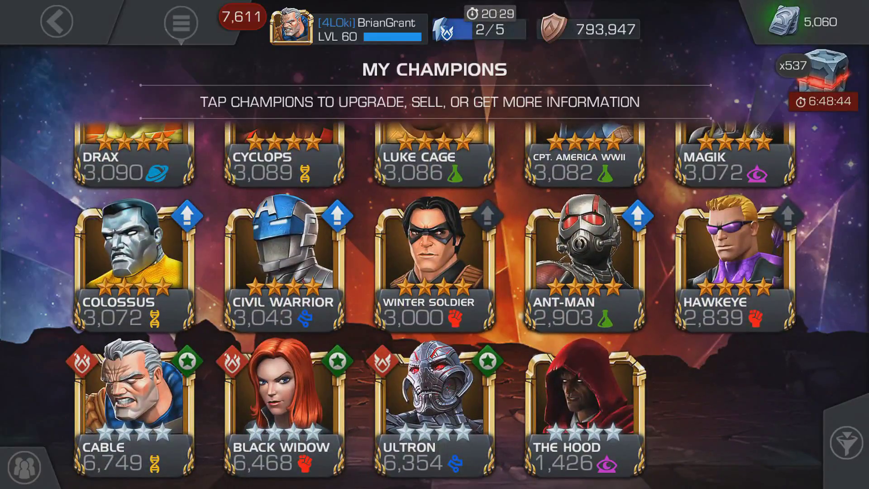
Open the shard crystals in the crystal vault and view the 4-Star and 5-Star Hero Crystals
left_click(181, 23)
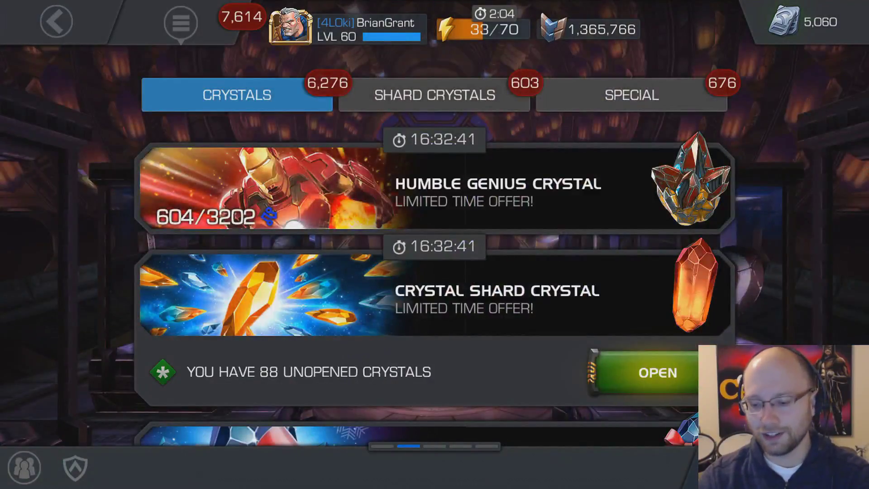
left_click(435, 96)
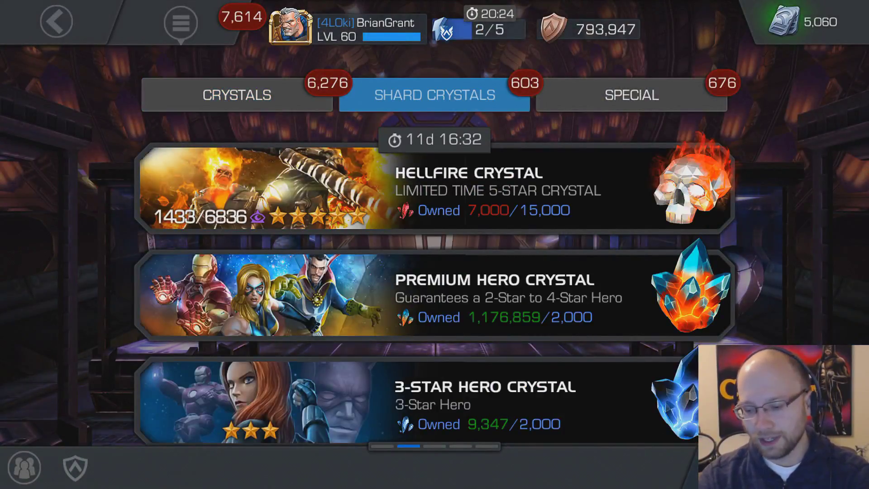
scroll(434, 280, "down", 6)
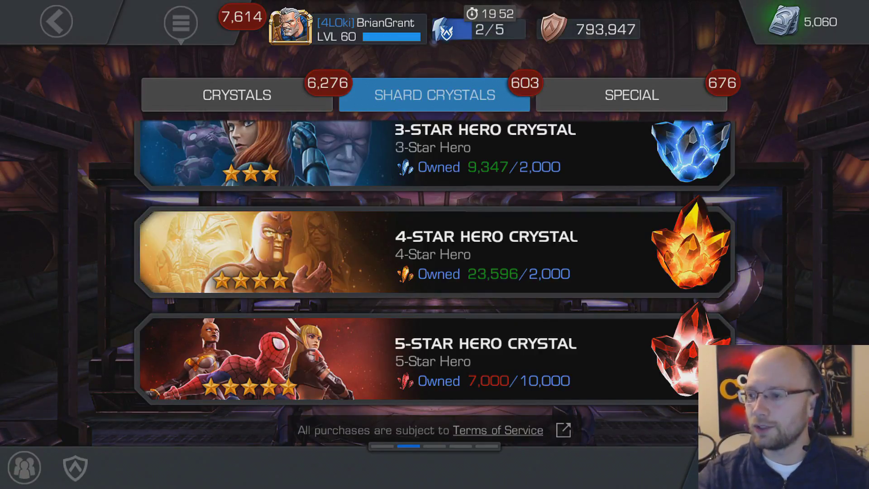
Switch to the MCOC Spreadsheets workbook in Excel and check the signature and champion totals on the 3 Star Prog sheet
key("alt+Tab")
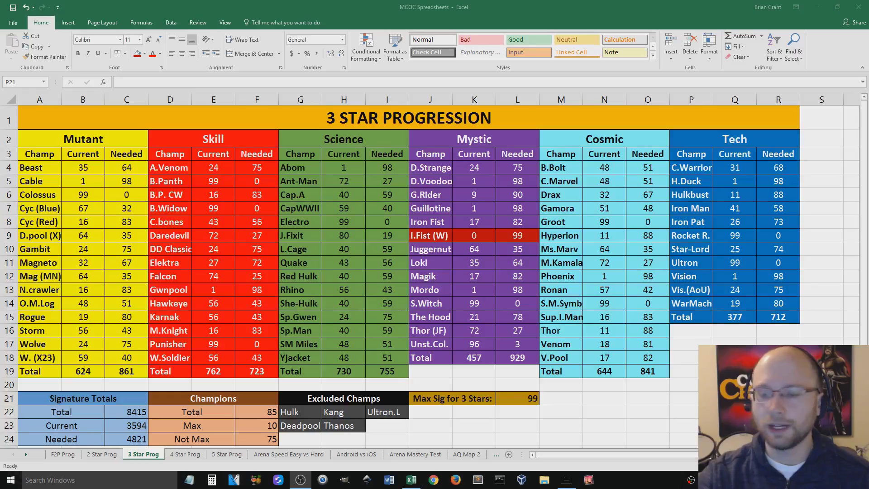
left_click(735, 398)
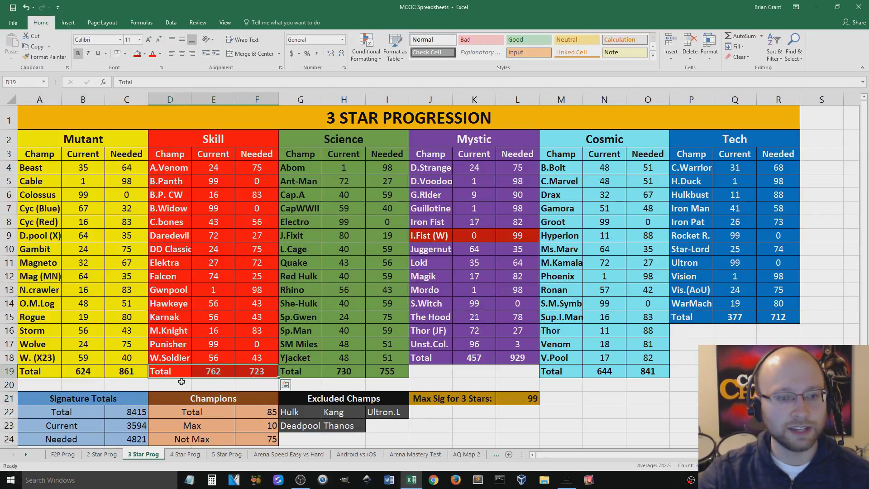
left_click(107, 387)
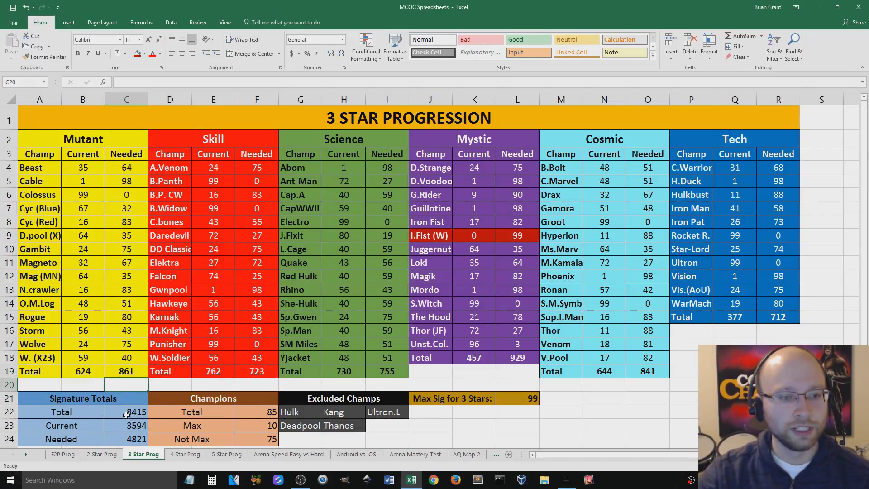
left_click(126, 415)
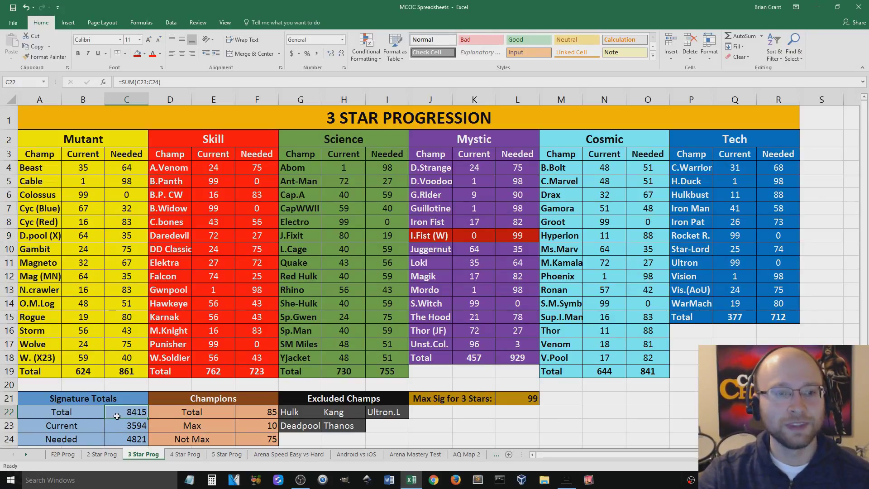
left_click(248, 414)
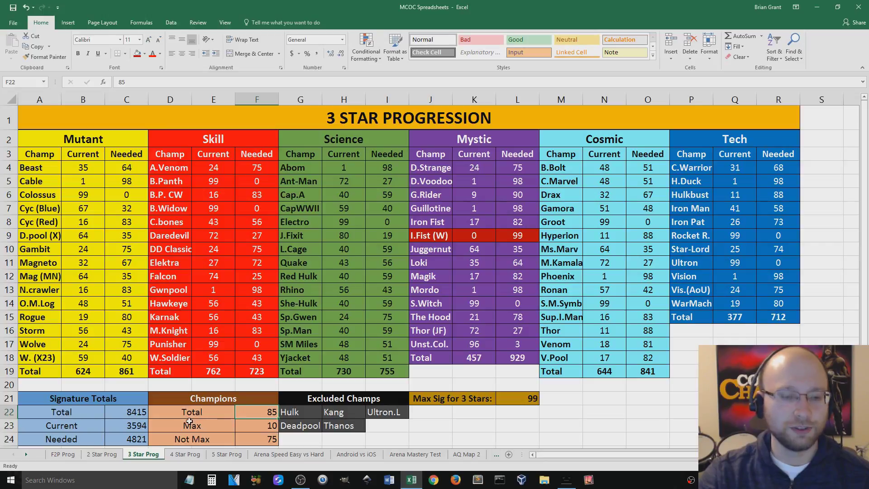
Examine the 3-star excluded champs, the needed signature total and the I.Fist (W) row
left_click_drag(298, 412, 374, 423)
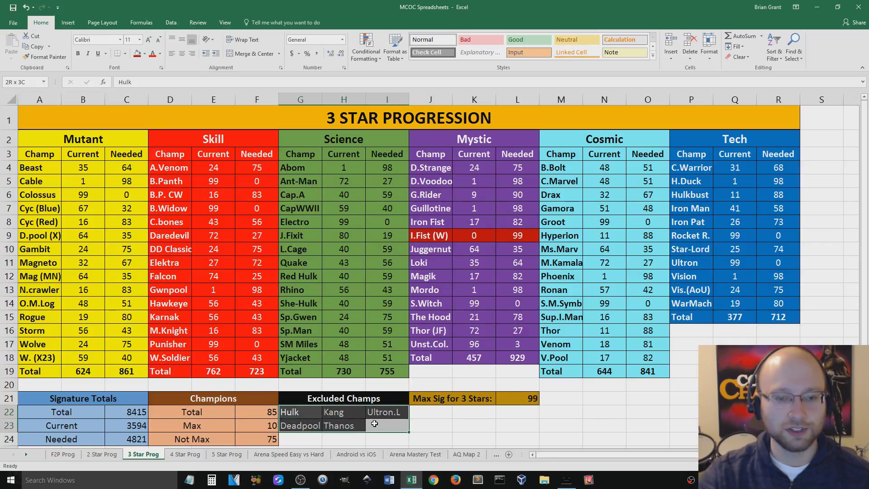
left_click(443, 427)
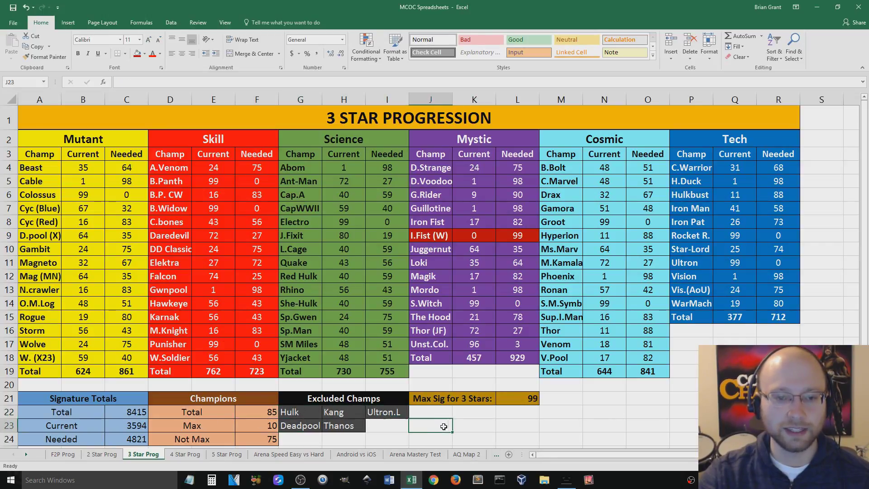
left_click(115, 439)
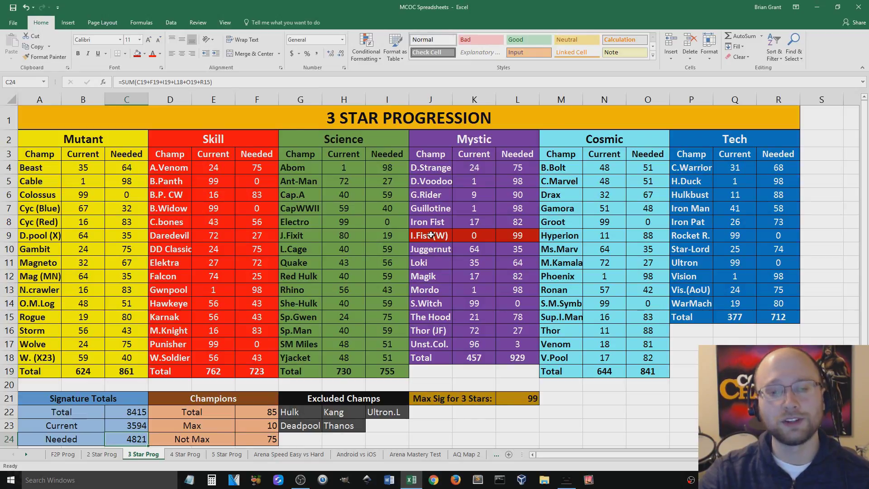
left_click_drag(429, 236, 506, 233)
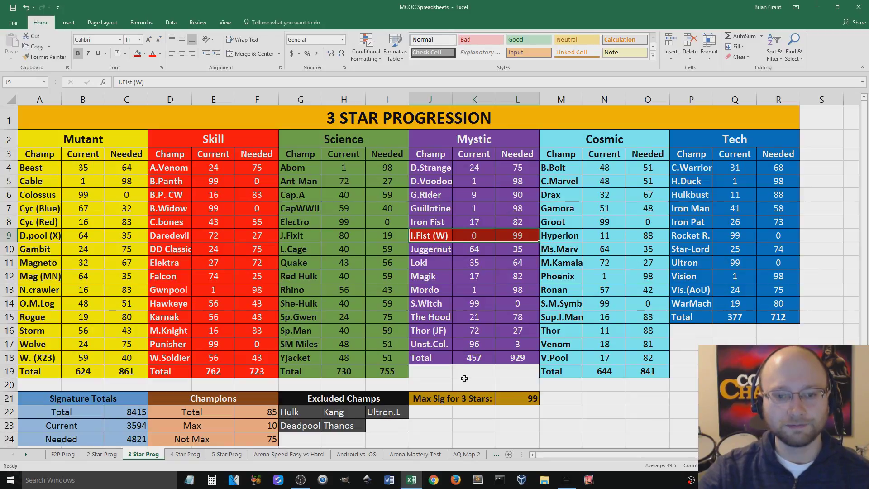
left_click(471, 373)
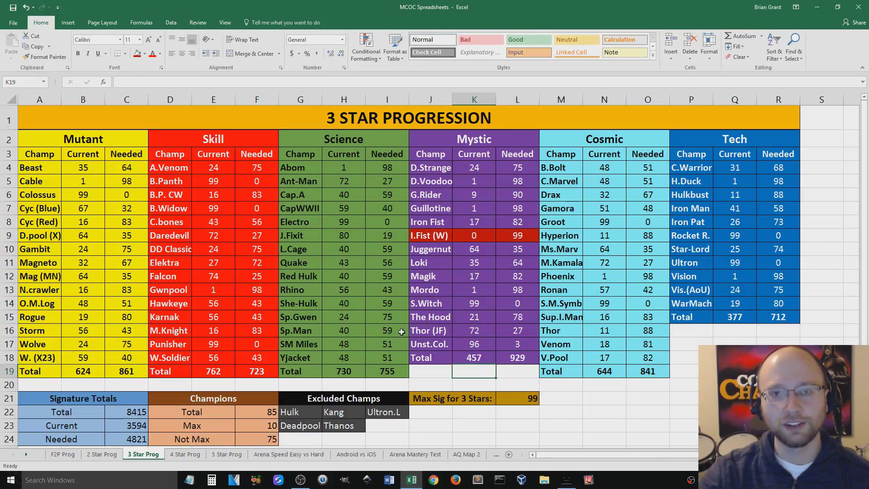
Compare the Excluded Champs lists on the 4 Star Prog and 3 Star Prog sheets, ending on 4 Star Prog
left_click(180, 455)
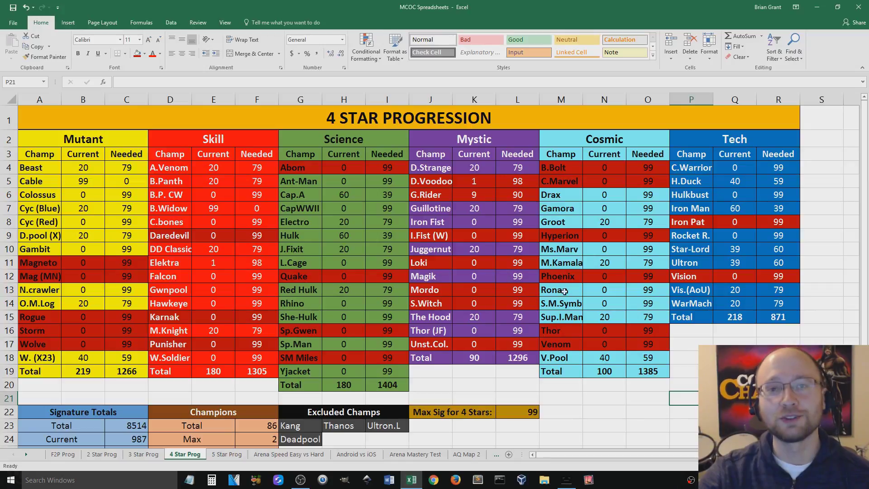
left_click(693, 386)
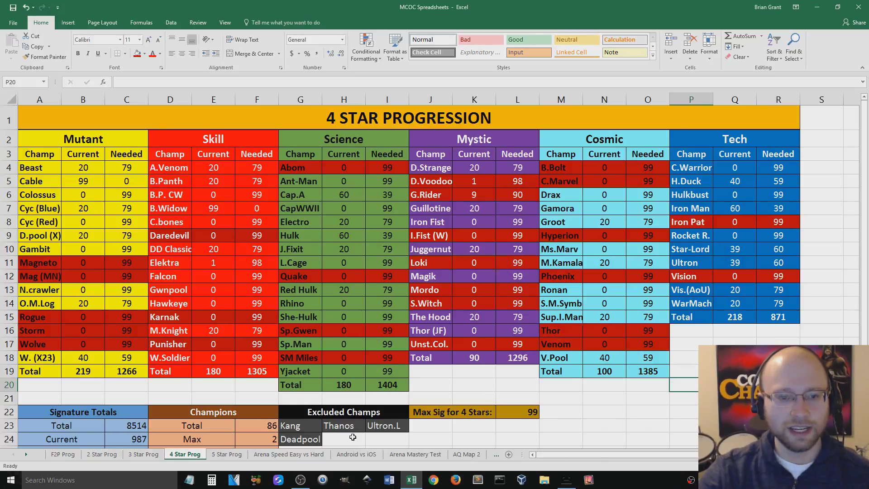
left_click(146, 455)
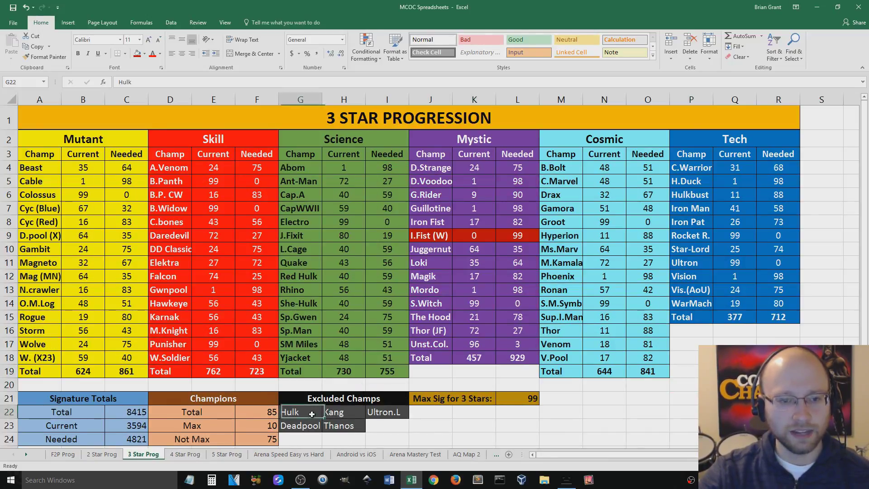
left_click(183, 455)
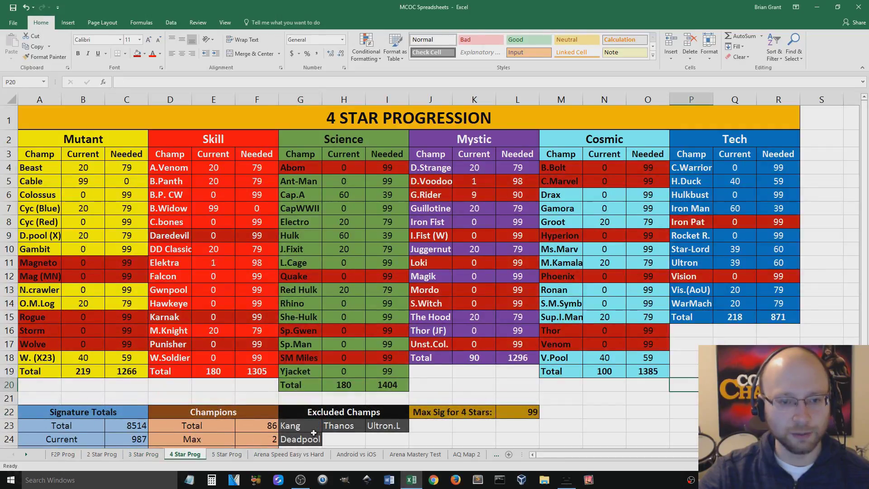
left_click(469, 429)
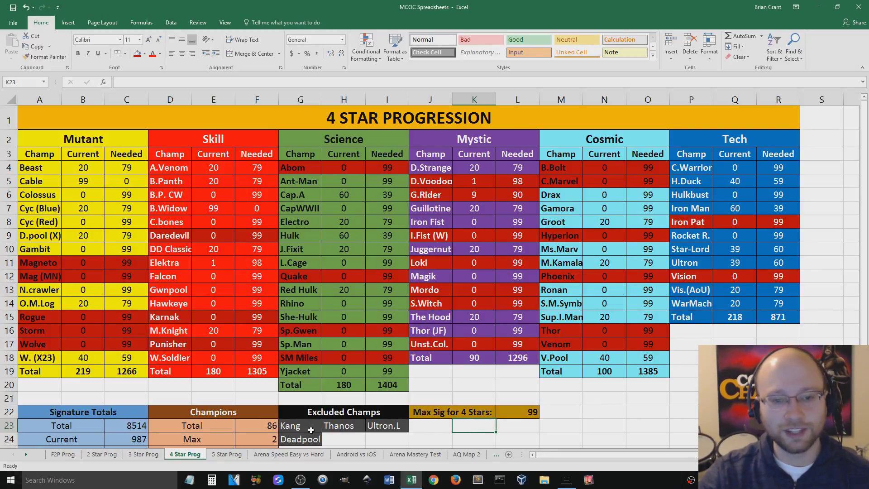
Point out Kang, Thanos and Ultron.L among the 4-star excluded champs
left_click_drag(311, 430, 338, 430)
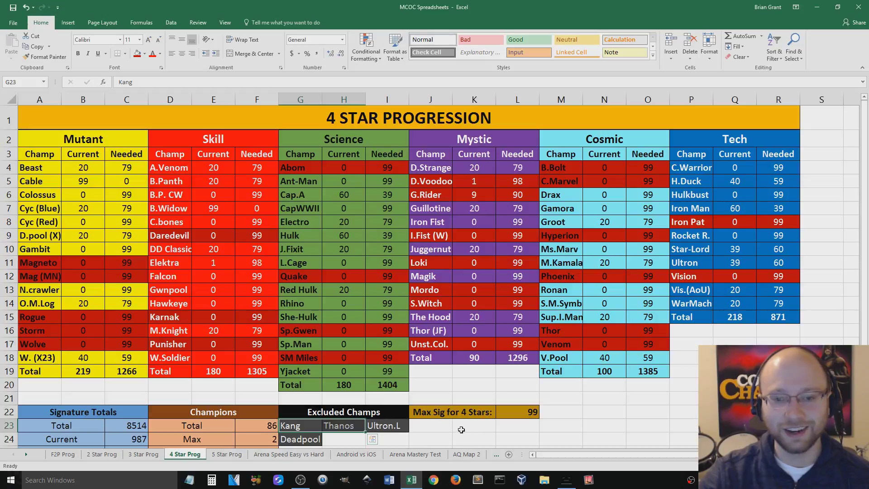
left_click(471, 429)
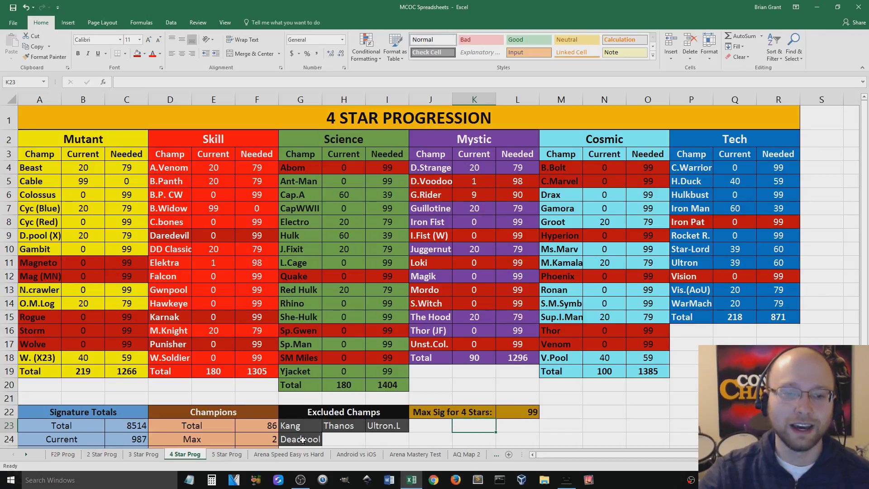
left_click(382, 426)
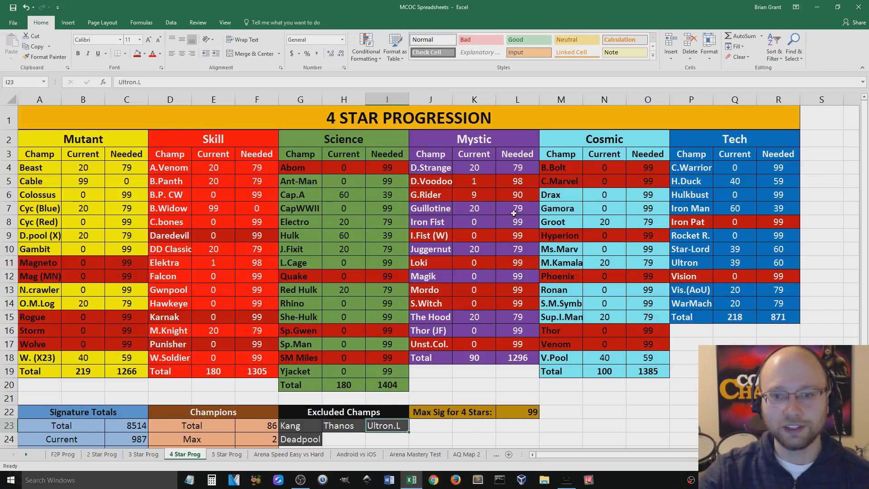
Check the current signature levels of the 4-star mutants Colossus, Cyc (Red), Gambit and N.crawler
left_click(83, 196)
left_click(86, 223)
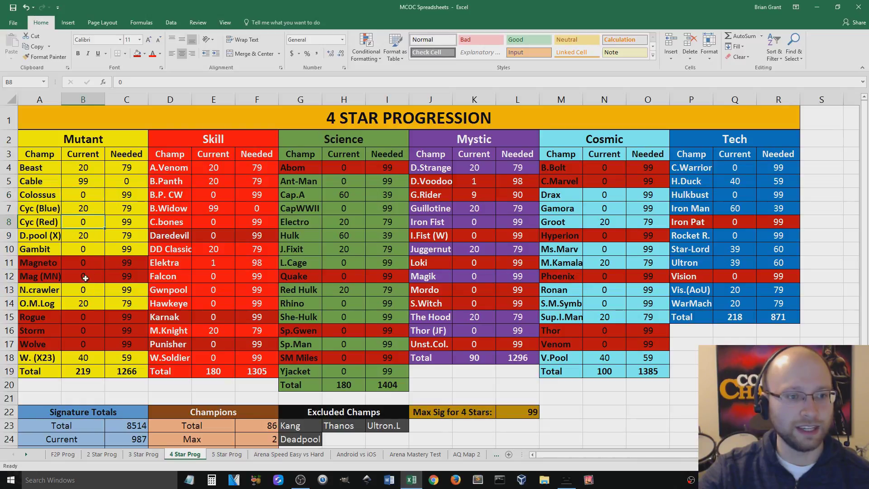
left_click(93, 253)
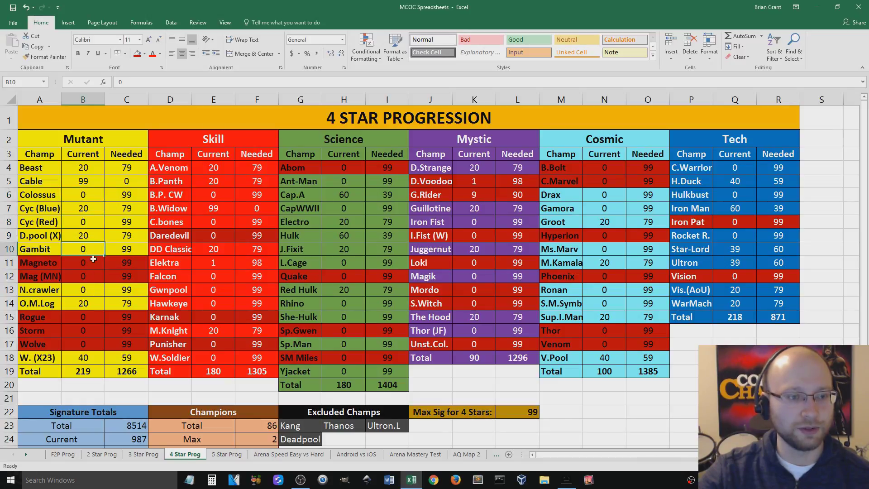
left_click(93, 195)
left_click(94, 222)
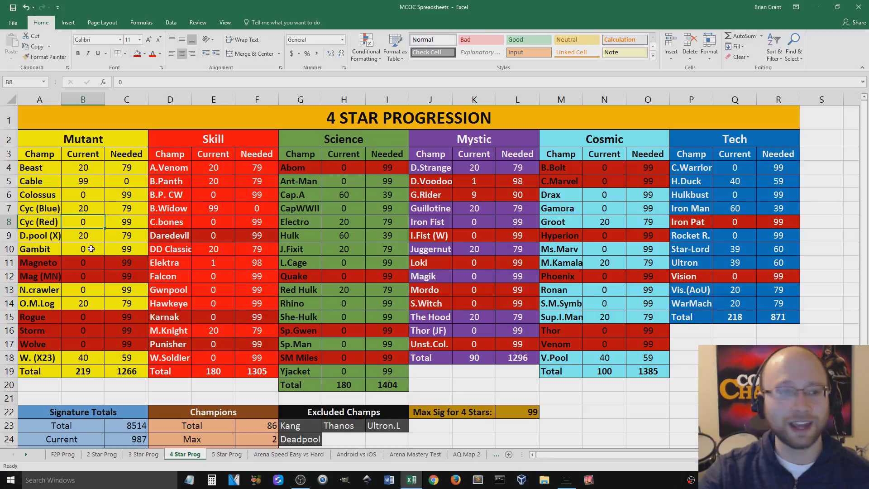
left_click(91, 248)
left_click(89, 291)
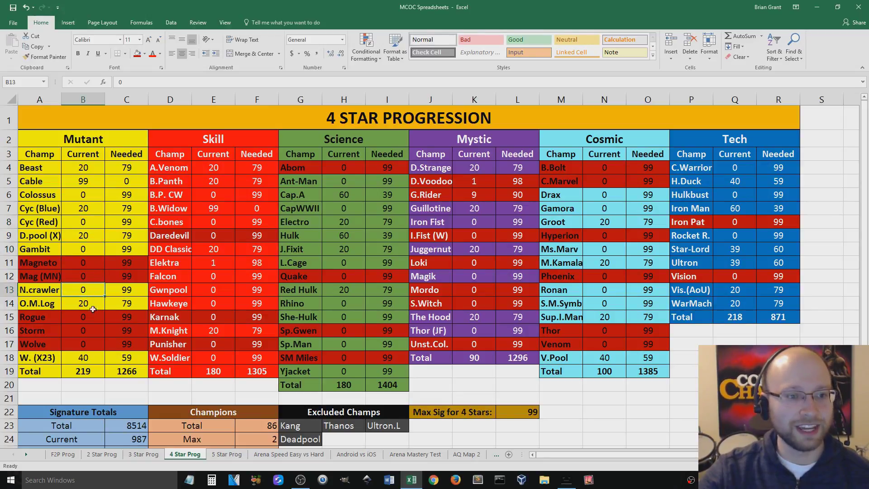
Check the current signature levels of the 4-star skill champs Falcon, Gwnpool, Hawkeye, Punisher and W.Soldier
left_click(226, 274)
left_click(225, 290)
left_click(224, 304)
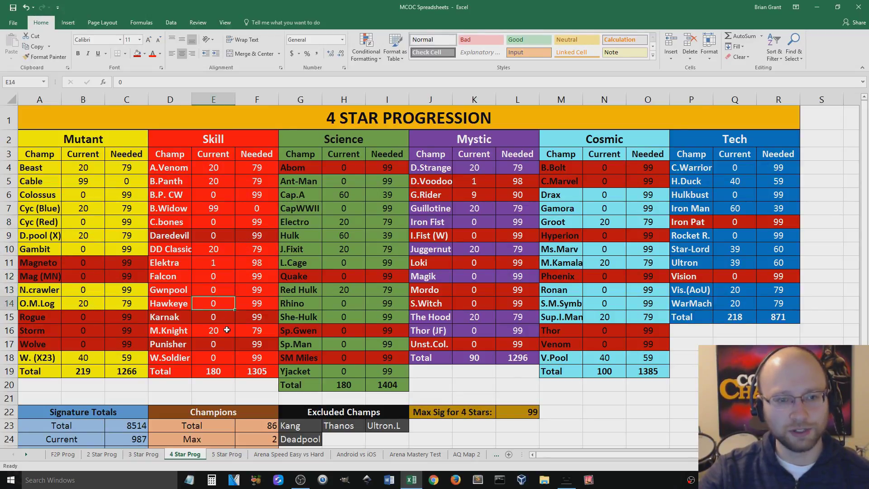
left_click(227, 348)
left_click(227, 358)
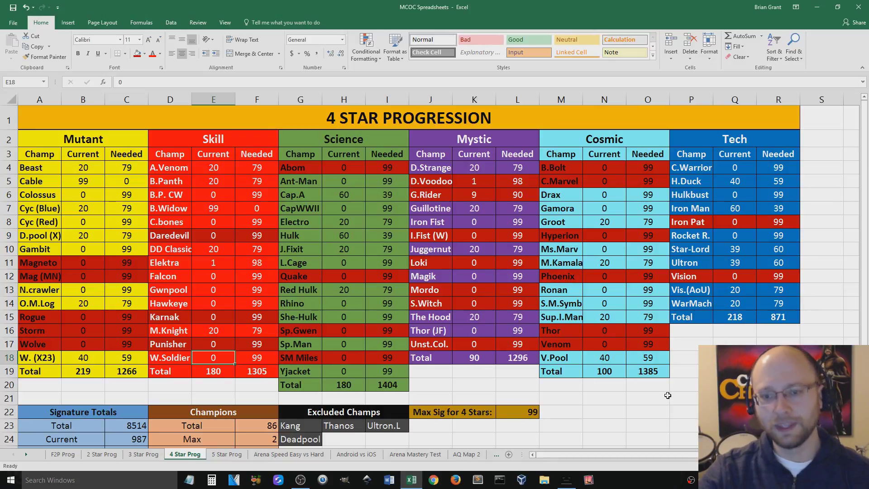
left_click(695, 393)
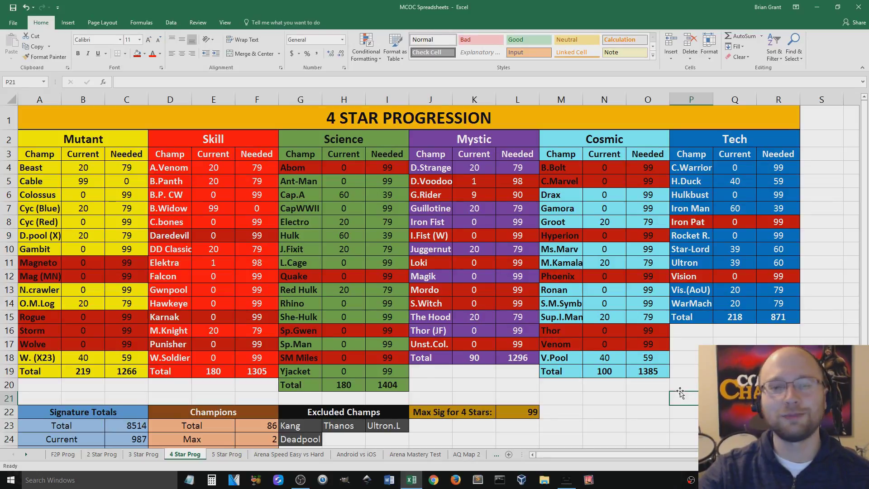
Check the Current and Needed values in the 4-star Signature Totals table
scroll(152, 320, "down", 1)
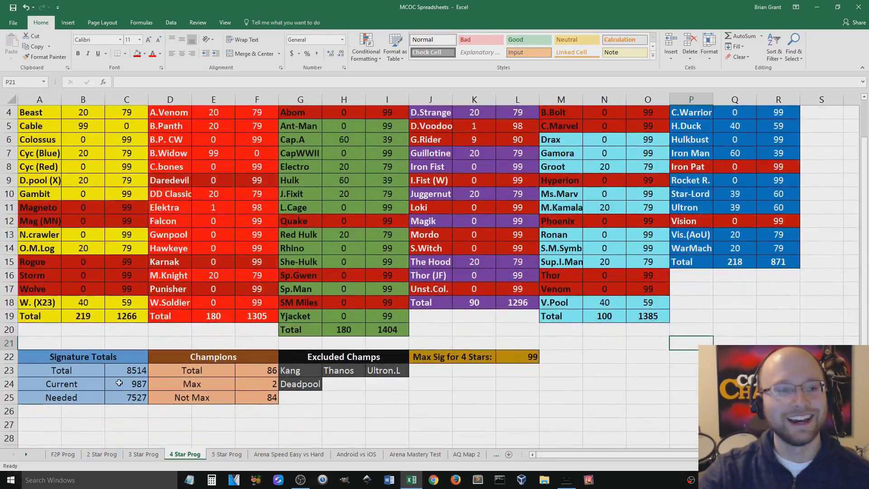
left_click(123, 387)
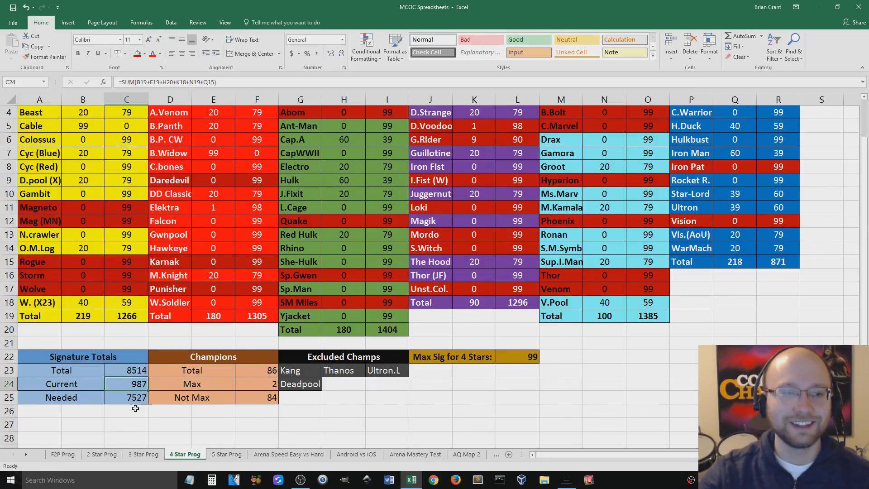
left_click(122, 401)
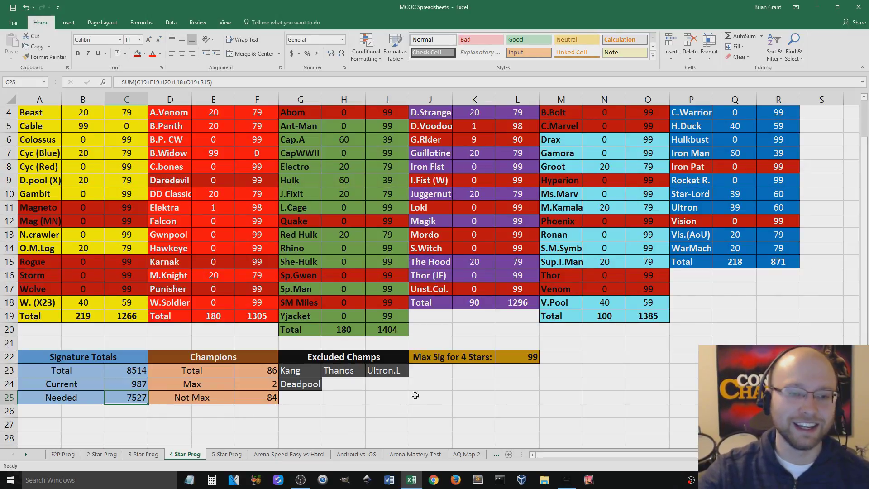
Compare the signature and champion totals on the 3 Star Prog and 4 Star Prog sheets, ending on 4 Star Prog
left_click(147, 454)
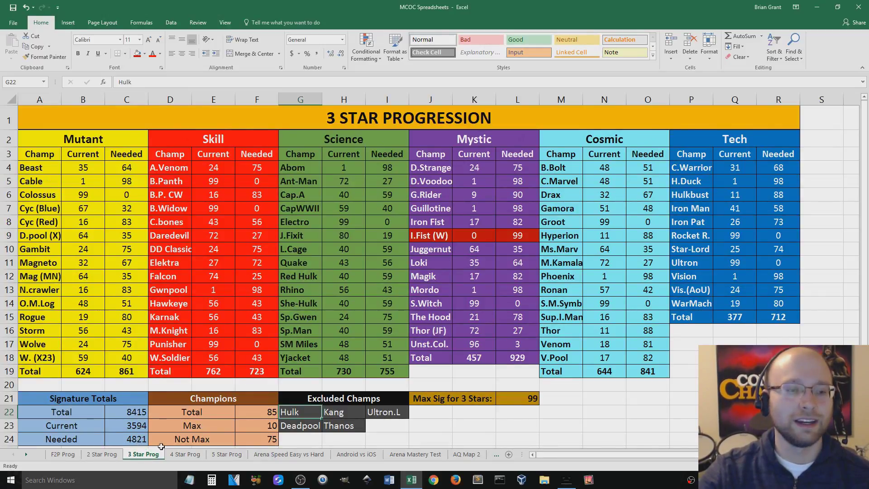
left_click(185, 454)
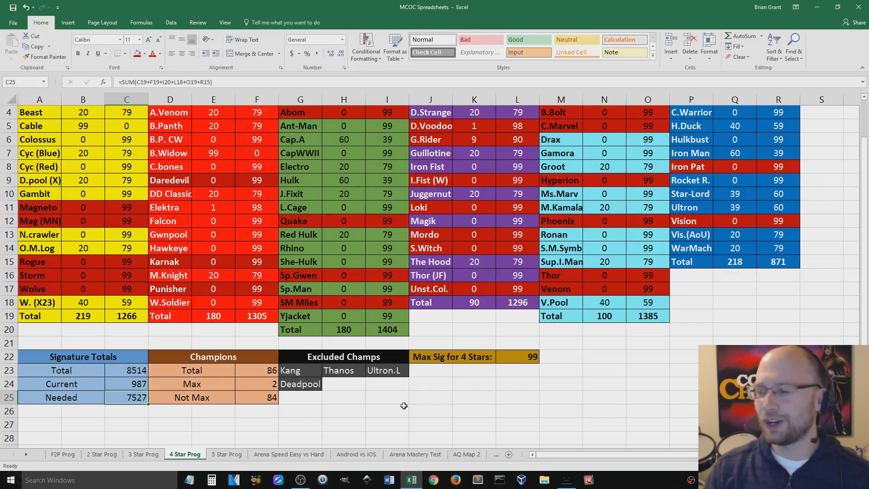
left_click(143, 455)
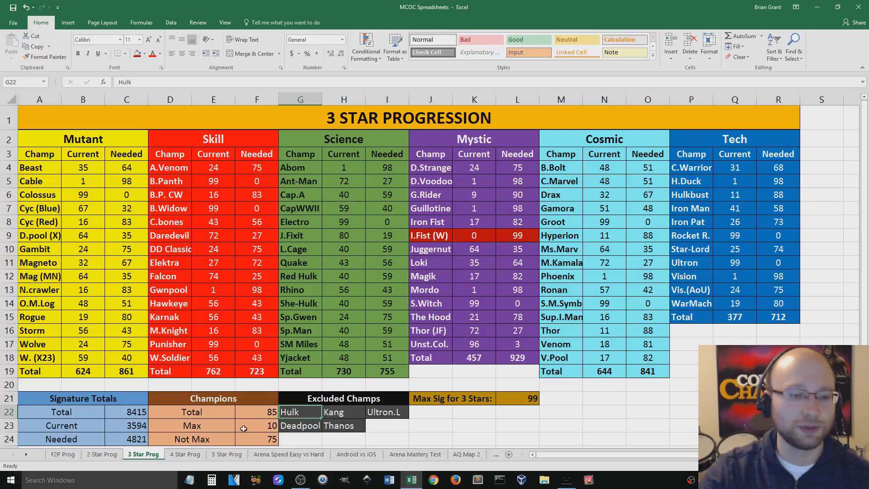
left_click(185, 456)
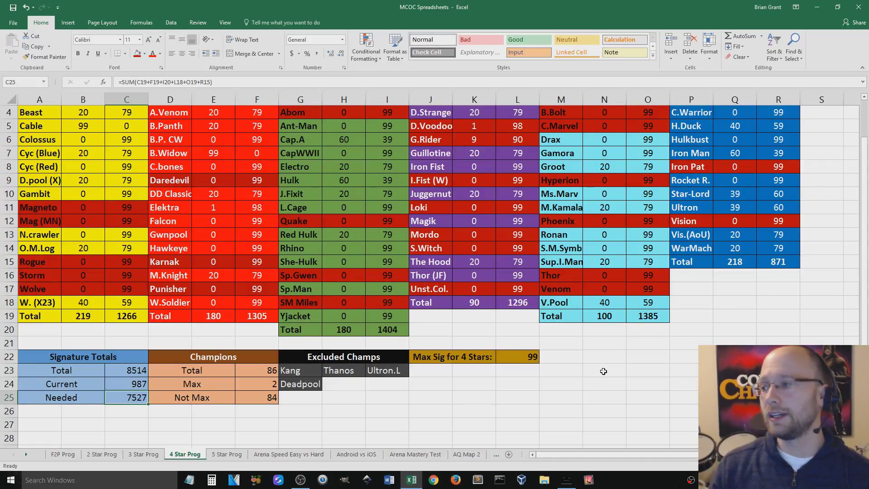
Check the current signature level of The Hood among the 4-star mystic champs
scroll(674, 383, "up", 1)
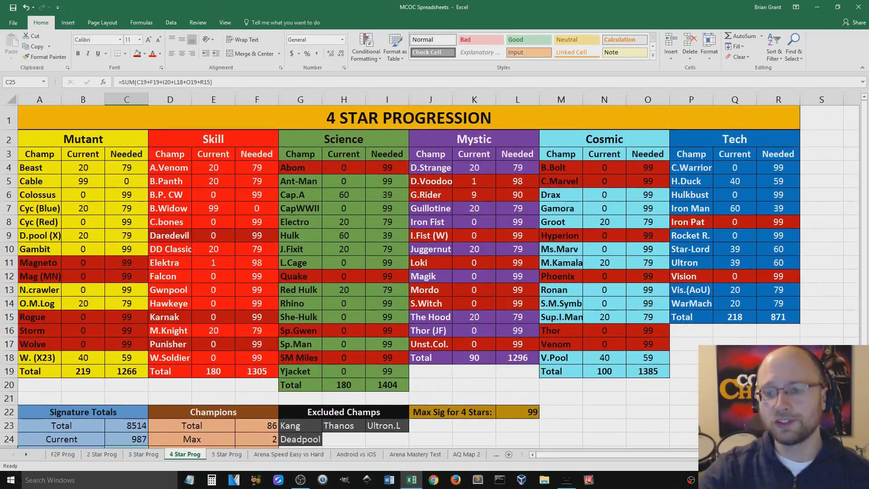
left_click(735, 385)
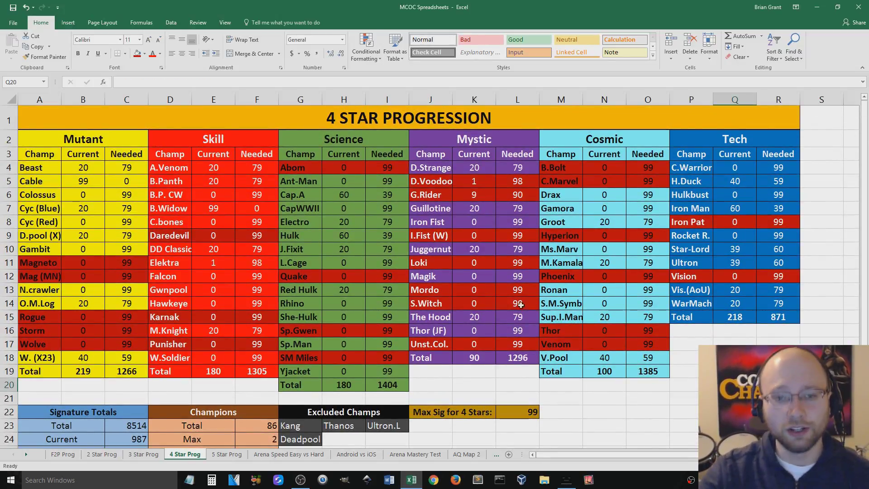
left_click(466, 319)
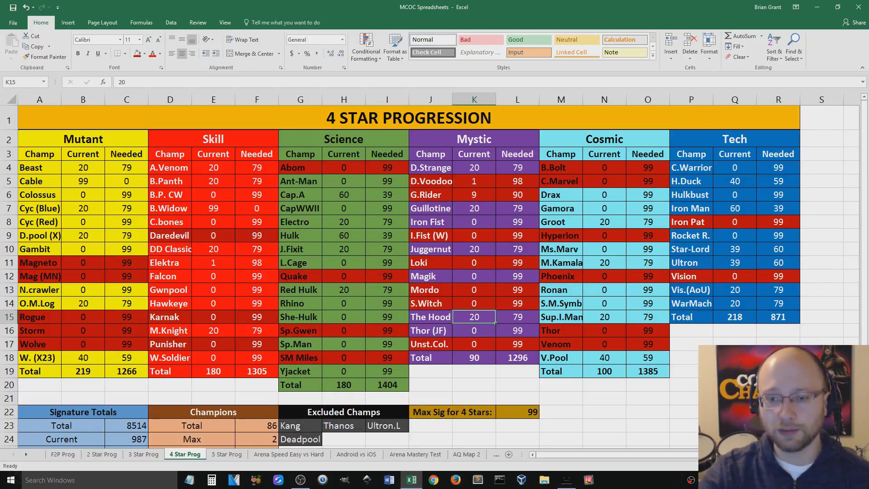
left_click(734, 357)
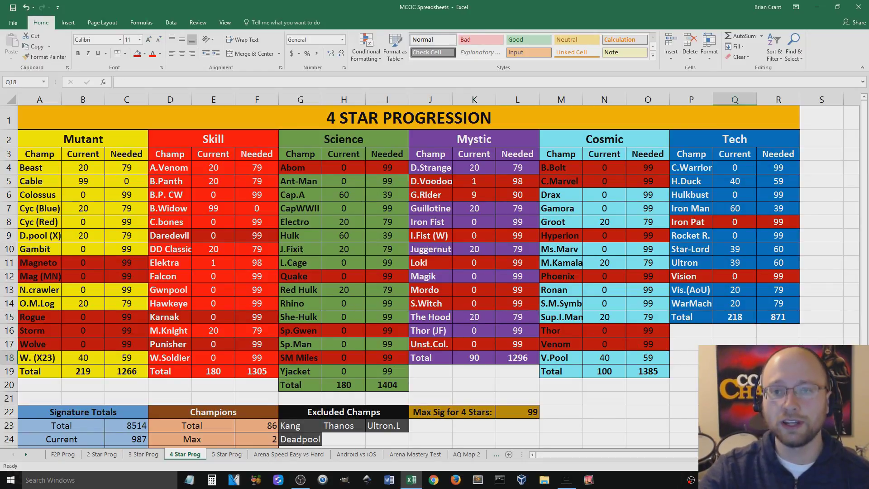
Compare the 4-star entries of tech champ Iron Man and mystic champ Loki, ending on Iron Man's current signature level
left_click(707, 208)
key("Right")
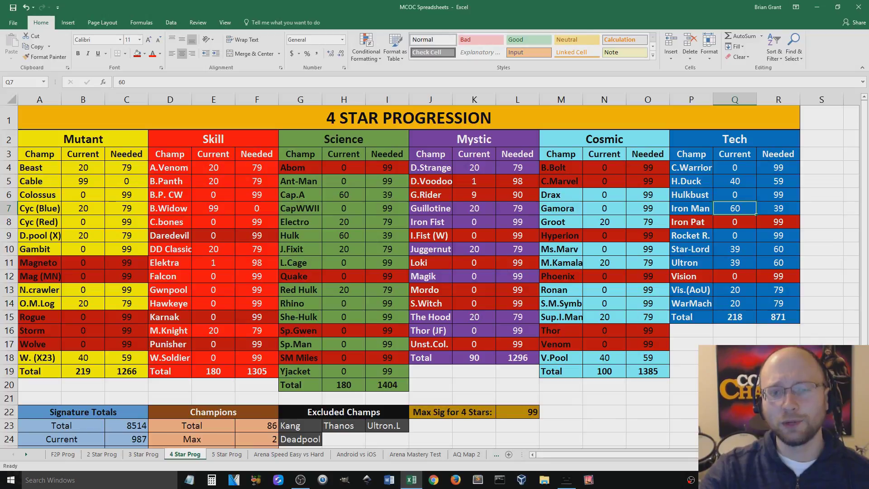
left_click(458, 267)
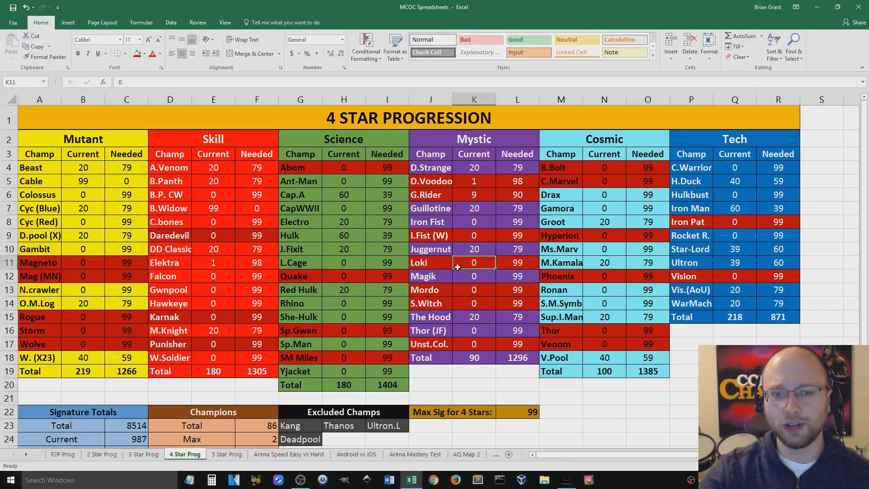
left_click(426, 263)
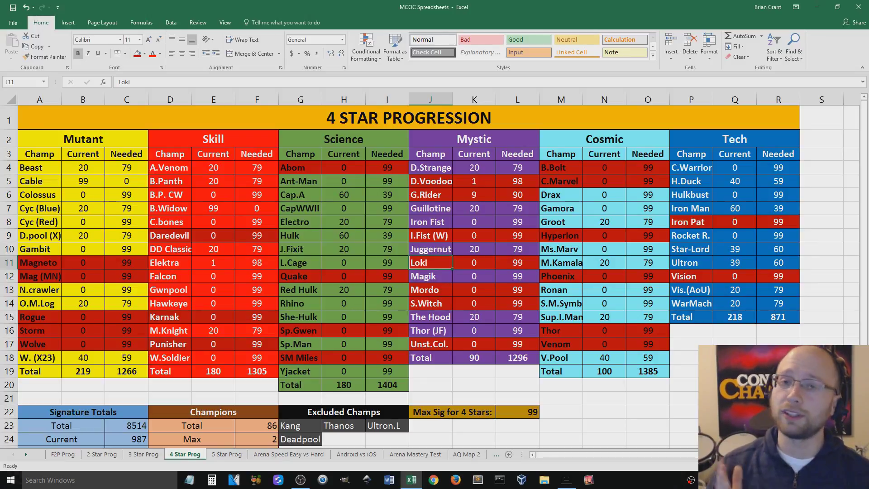
left_click(706, 211)
left_click(724, 209)
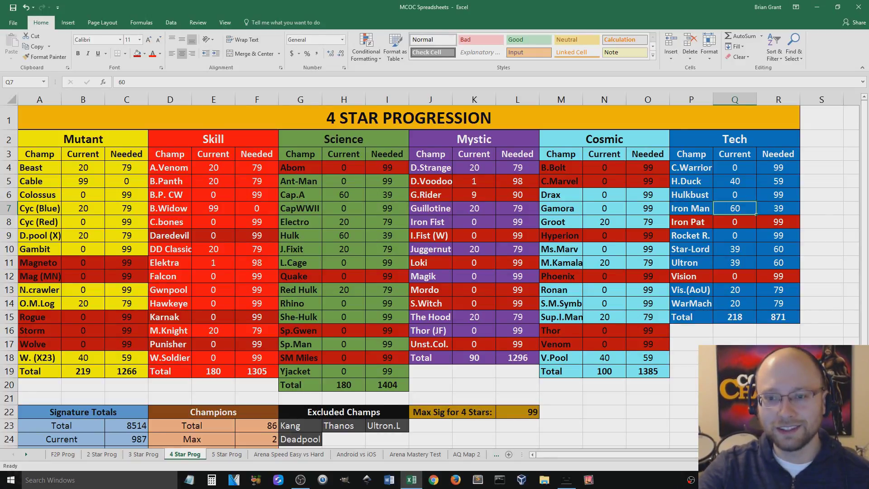
Check the Total and Max counts in the 4-star Champions table
scroll(498, 290, "down", 1)
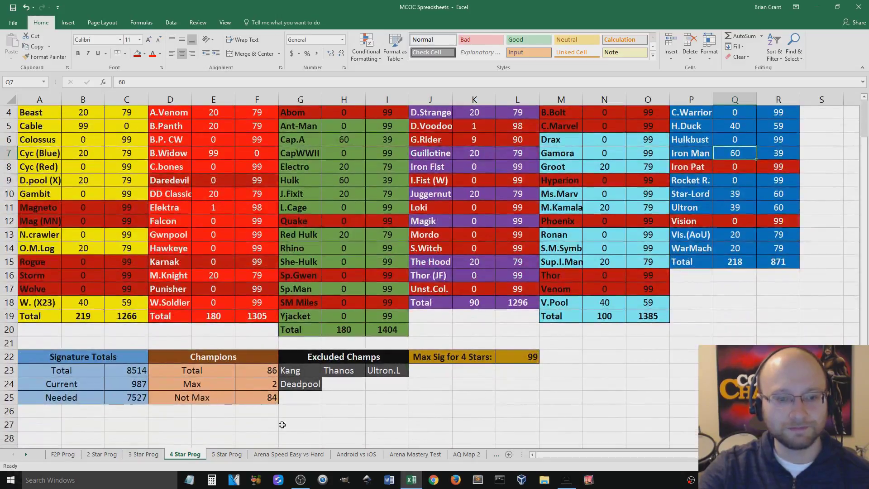
left_click(251, 372)
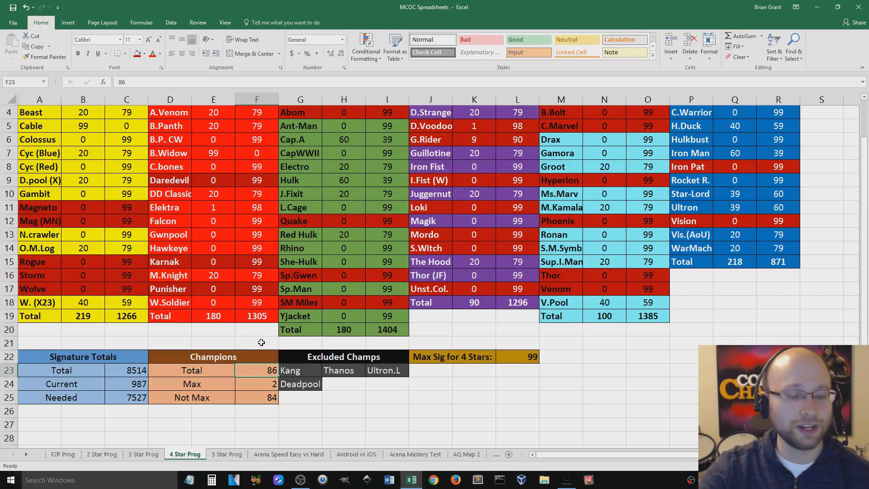
left_click(255, 384)
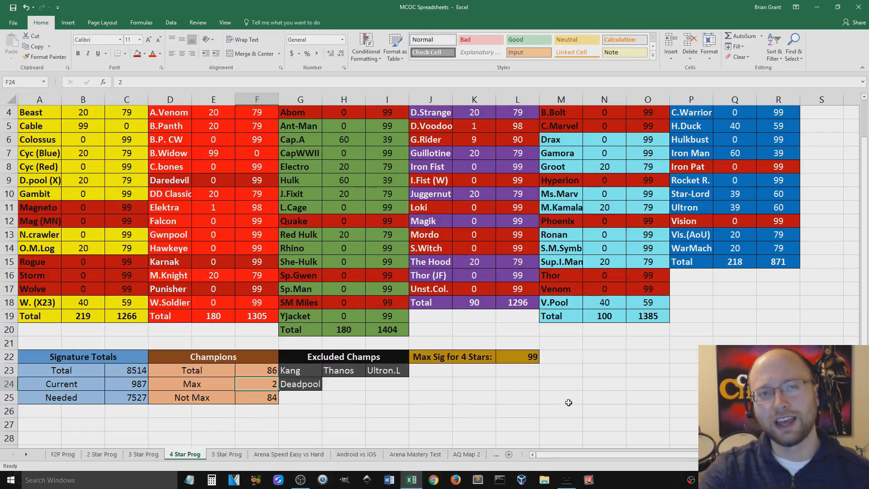
scroll(616, 408, "up", 1)
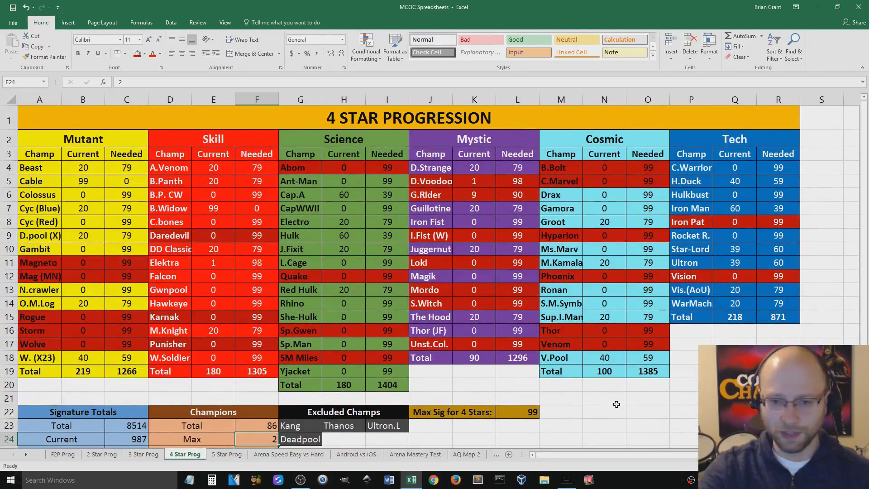